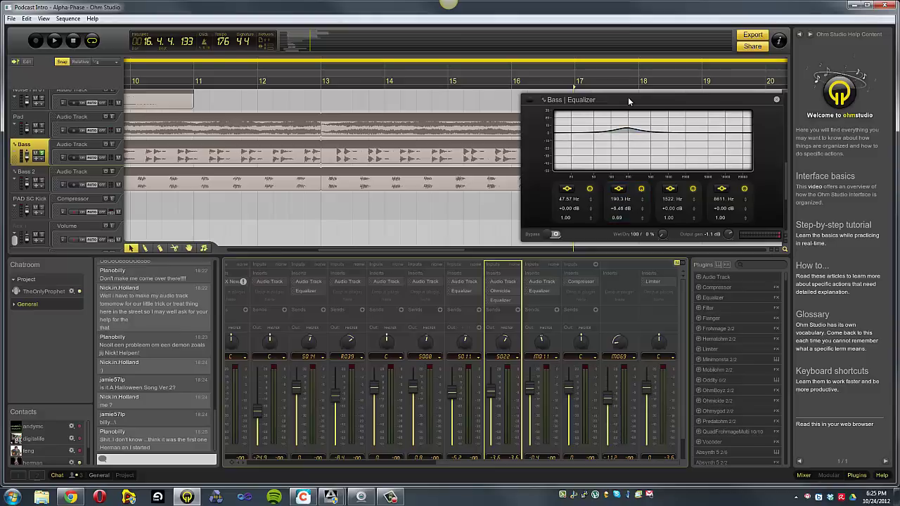
# - Move the Bass Equalizer window over the arrangement, then close it
pyautogui.moveTo(628, 98); pyautogui.dragTo(529, 103)
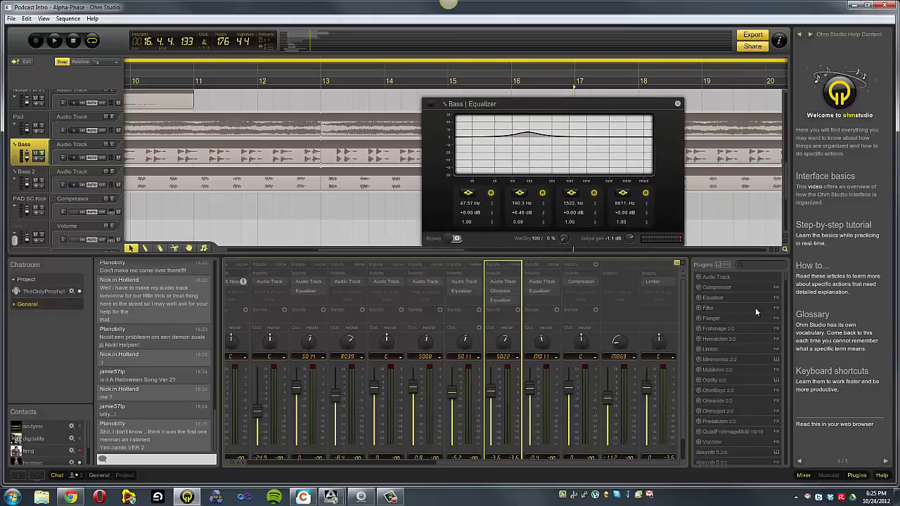
pyautogui.click(679, 105)
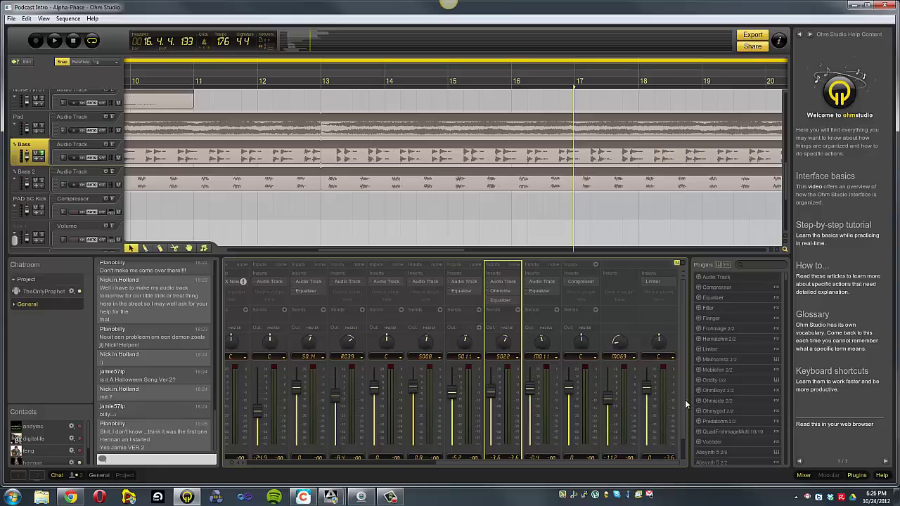
# - Scroll the mixer back to the first channels and preview the first channel's Dual/Mid-Side pan modes
pyautogui.scroll(-2, 683, 400)
pyautogui.scroll(2, 682, 396)
pyautogui.moveTo(620, 465); pyautogui.dragTo(526, 471)
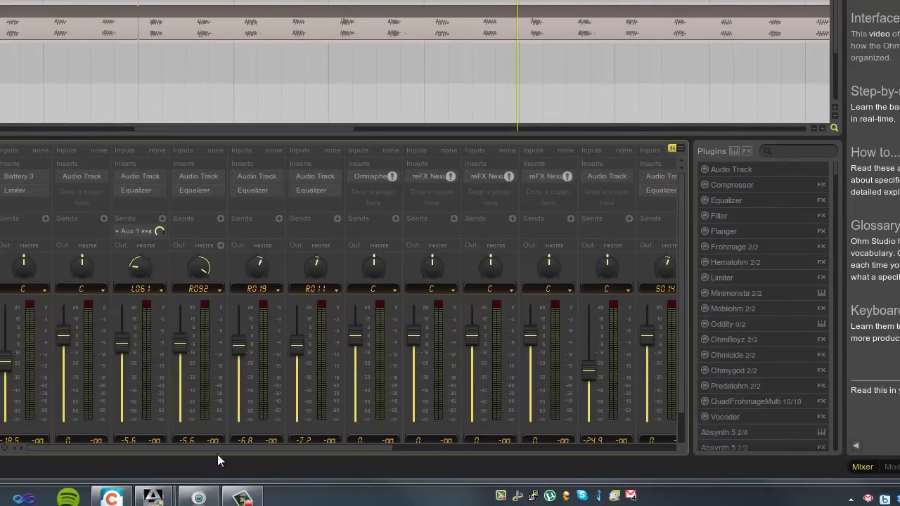
pyautogui.scroll(-2, 158, 356)
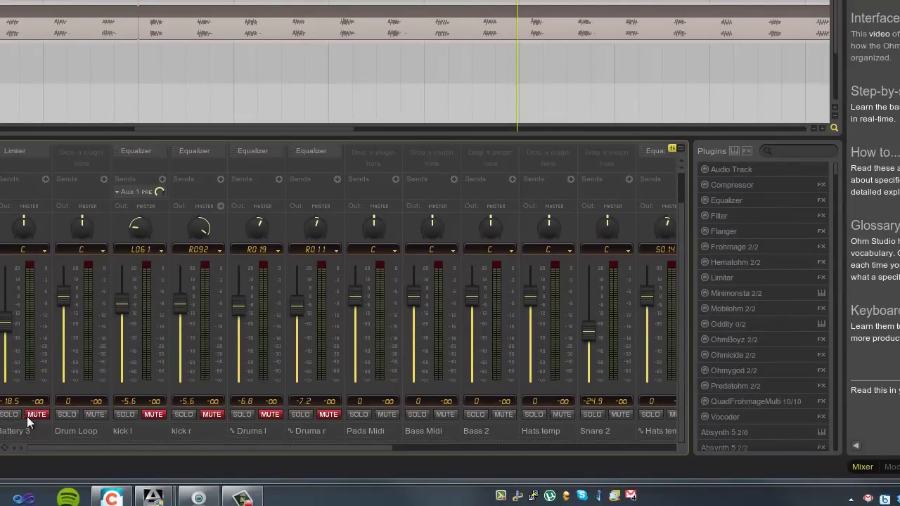
pyautogui.scroll(2, 116, 387)
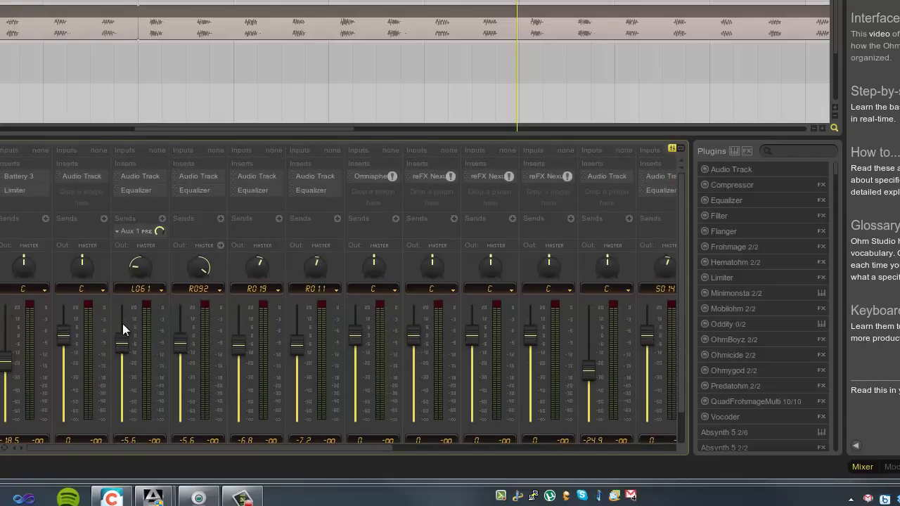
pyautogui.click(44, 290)
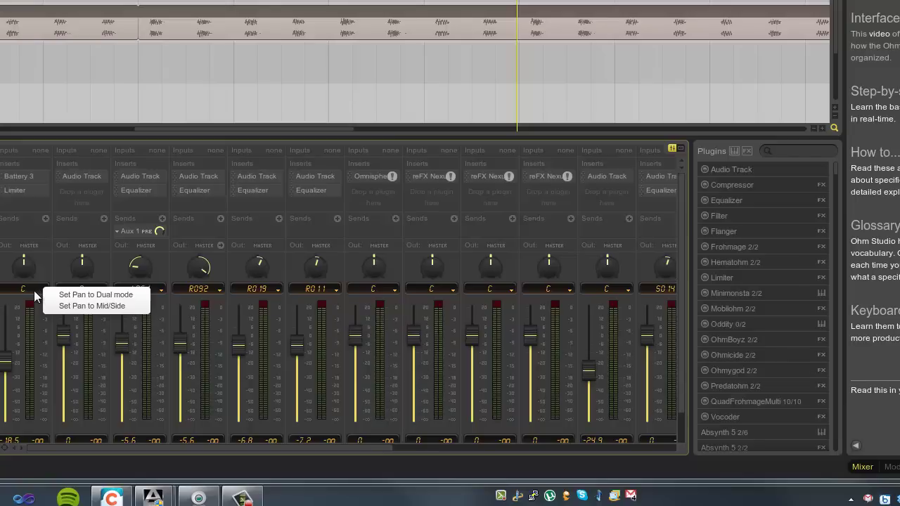
pyautogui.click(45, 270)
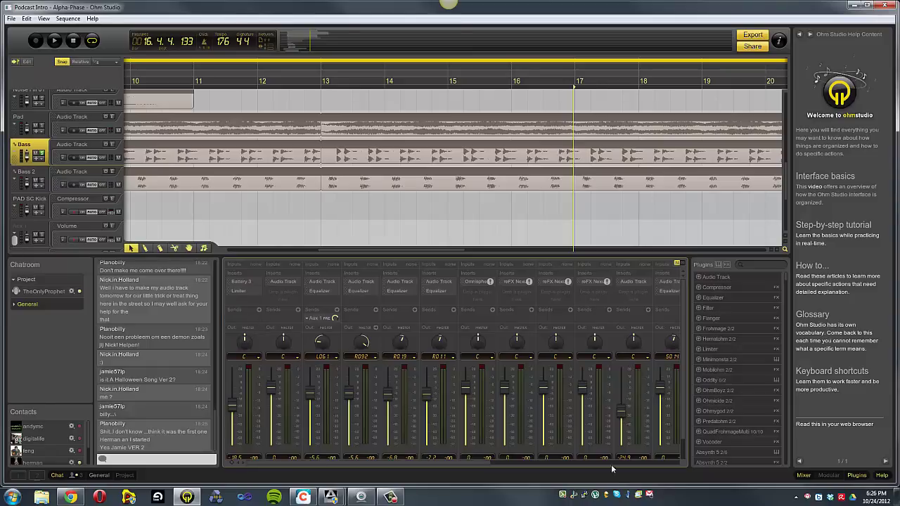
# - Open the Battery 3 drum instrument to see its empty kit, then close it
pyautogui.moveTo(247, 290)
pyautogui.doubleClick(246, 283)
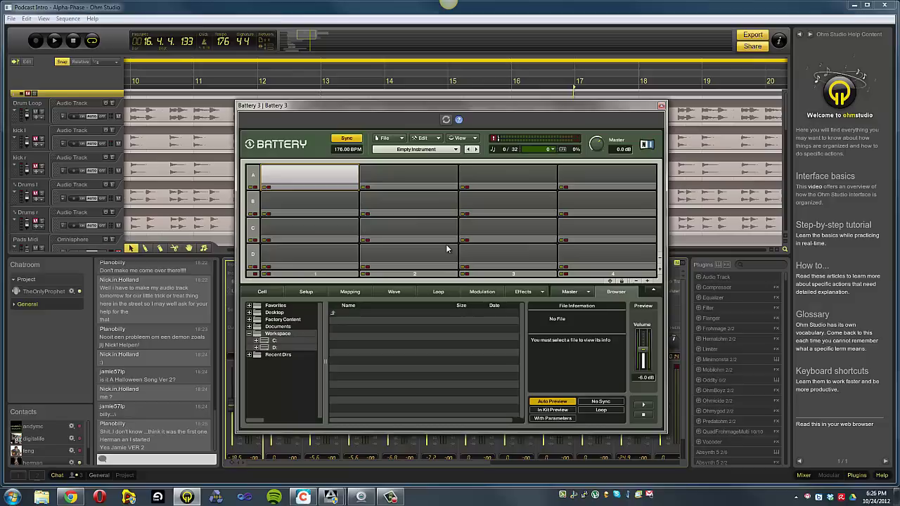
pyautogui.click(661, 106)
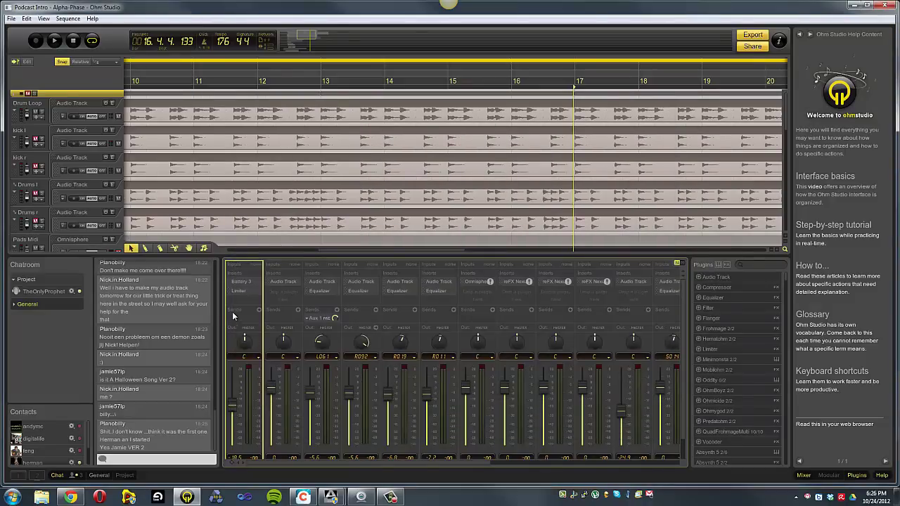
# - Select the Drum Loop track through the Audio Track insert on the second mixer channel
pyautogui.click(274, 285)
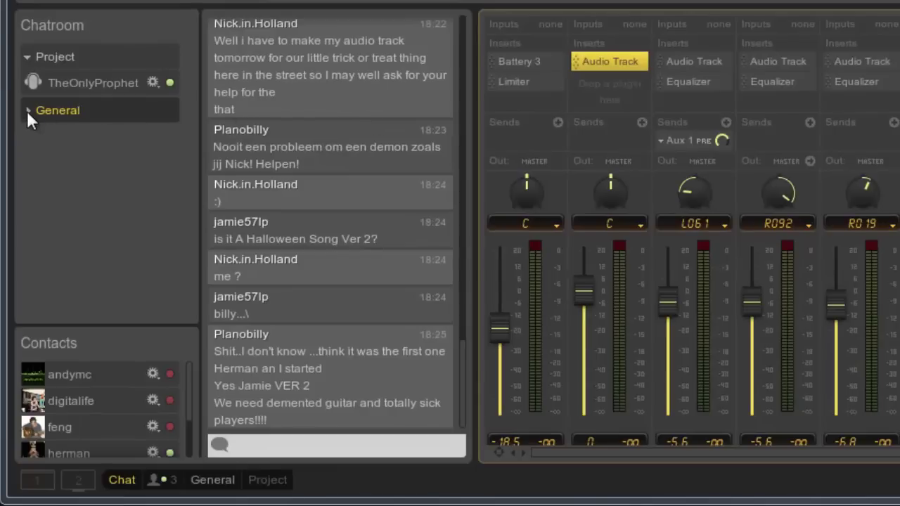
# - Expand the General chatroom and scroll through its member list
pyautogui.click(28, 110)
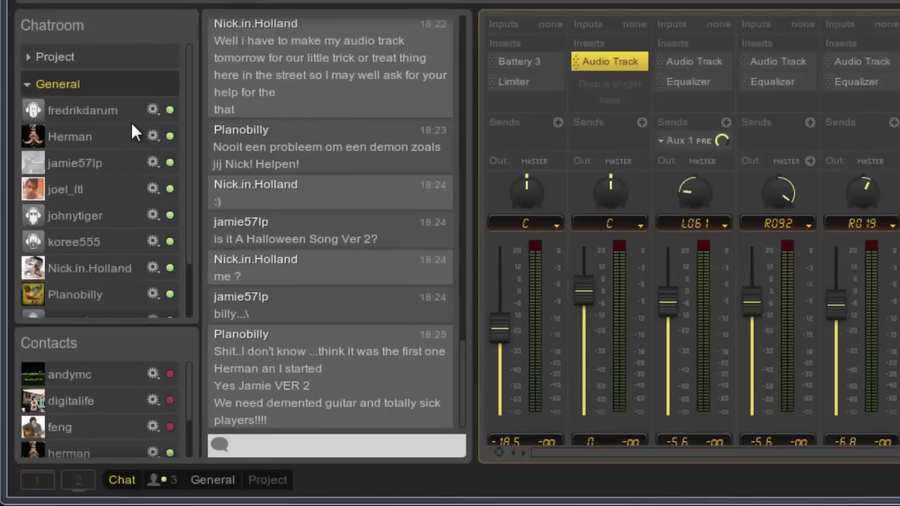
pyautogui.scroll(-3, 131, 122)
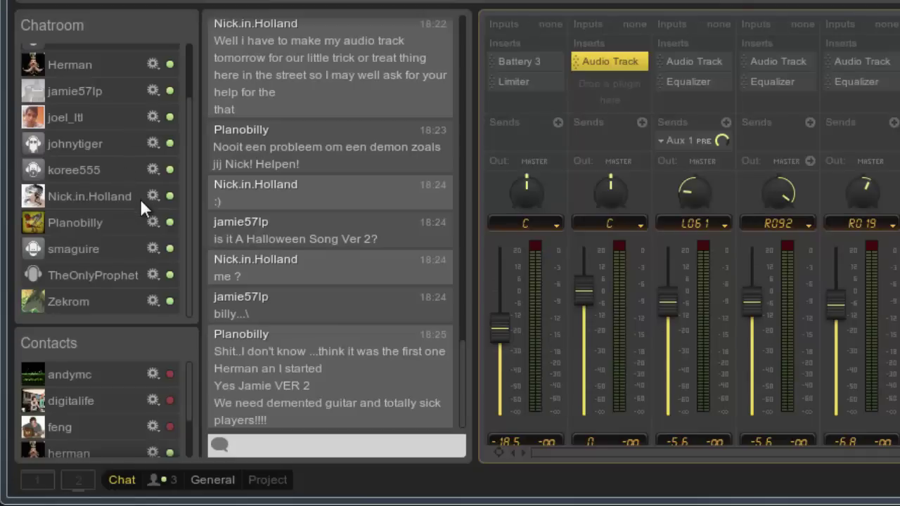
pyautogui.scroll(3, 140, 198)
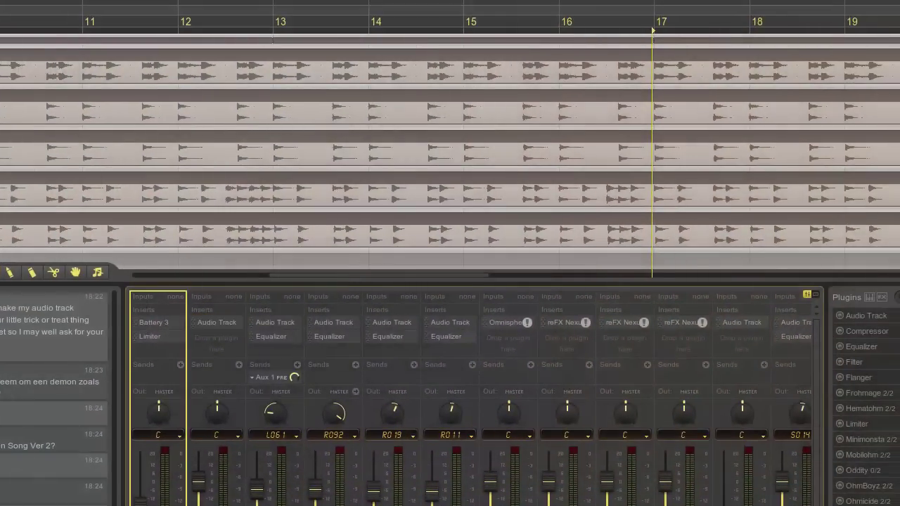
# - Open the top Battery 3 MIDI clip in the piano roll, then leave it with Esc
pyautogui.scroll(2, 450, 155)
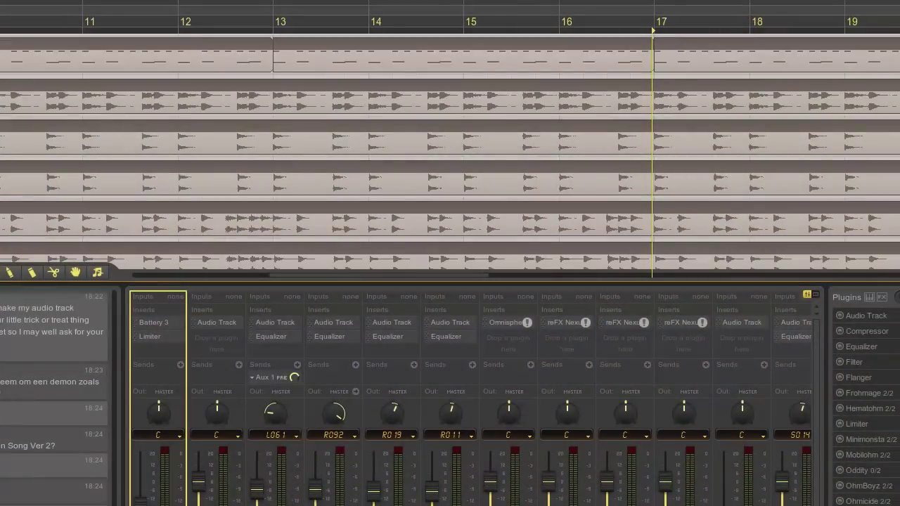
pyautogui.click(44, 45)
pyautogui.doubleClick(44, 45)
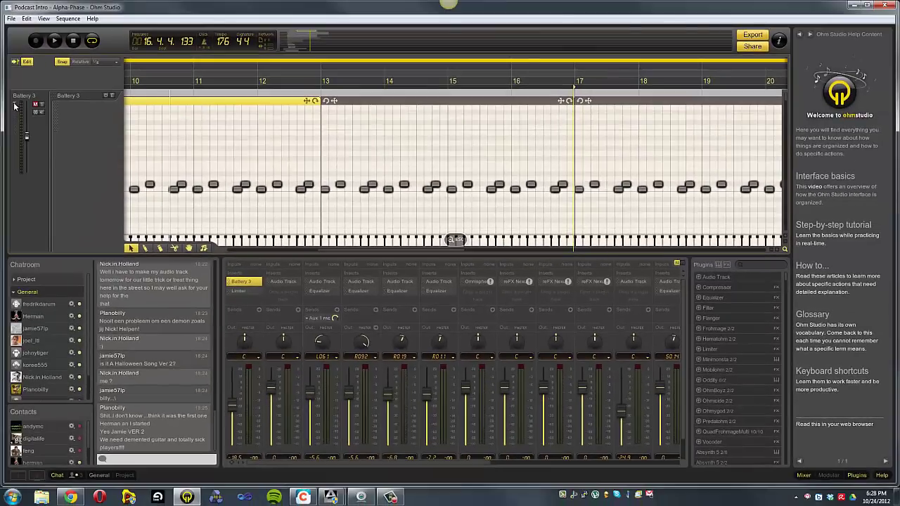
pyautogui.press('Escape')
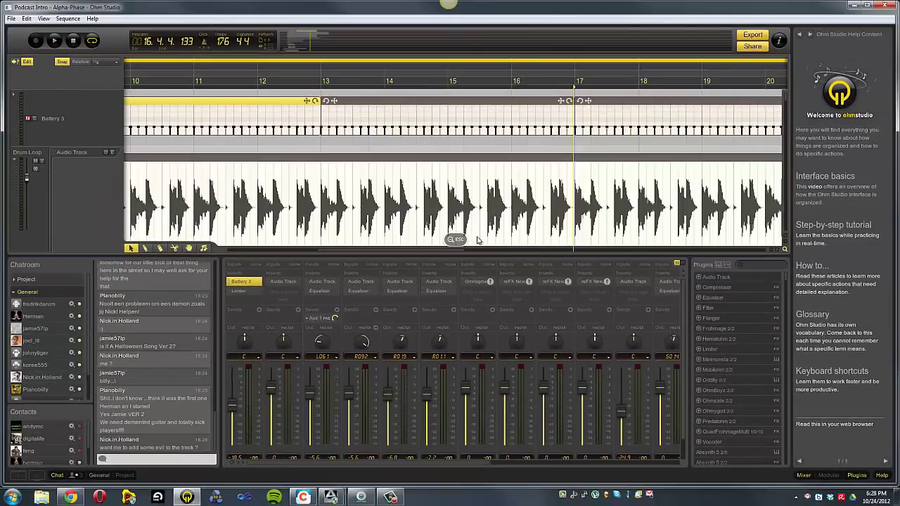
# - Exit the zoomed lane view with the ESC badge to show every track
pyautogui.click(457, 240)
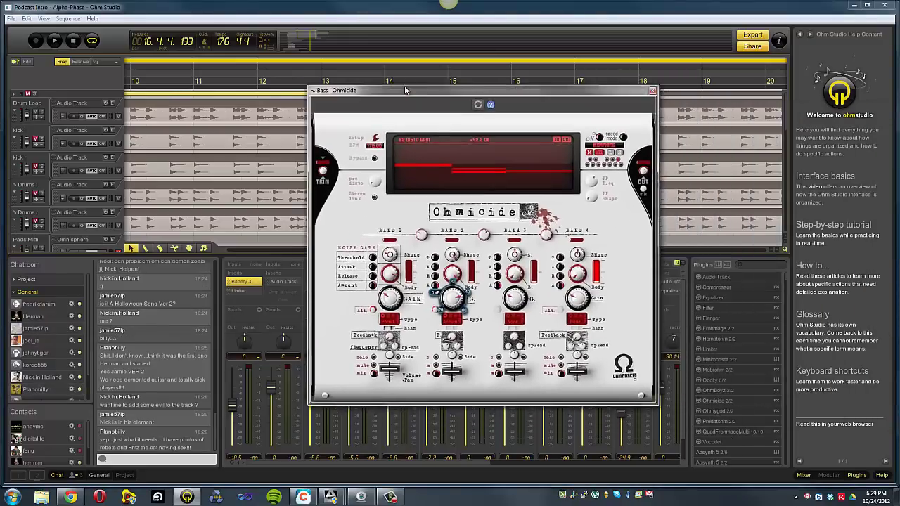
# - Move the Ohmicide window to the top-left and scroll the mixer to the later channels
pyautogui.moveTo(425, 90); pyautogui.dragTo(174, 36)
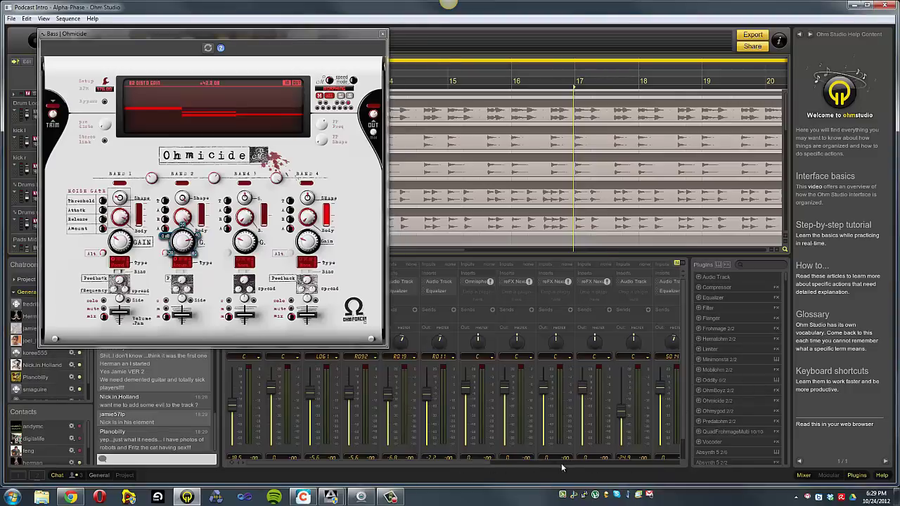
pyautogui.moveTo(561, 463); pyautogui.dragTo(672, 462)
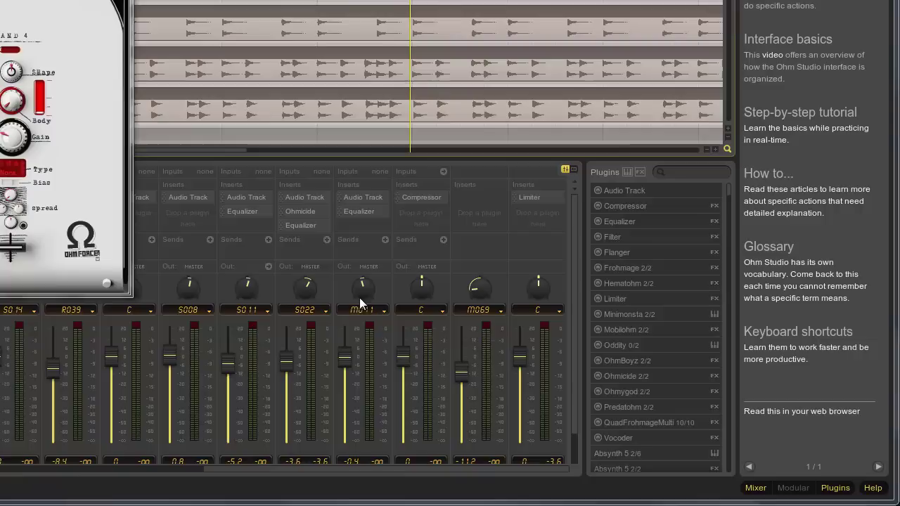
pyautogui.scroll(-2, 313, 228)
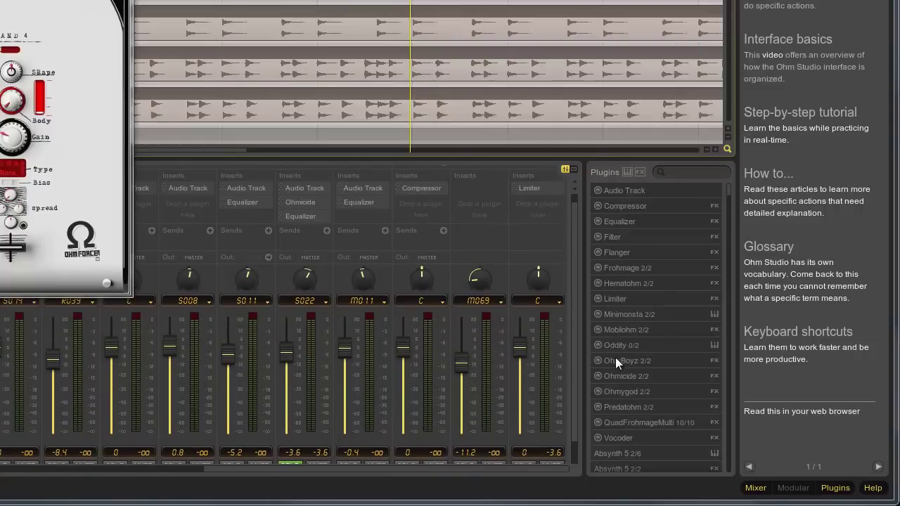
pyautogui.moveTo(615, 361); pyautogui.dragTo(315, 211)
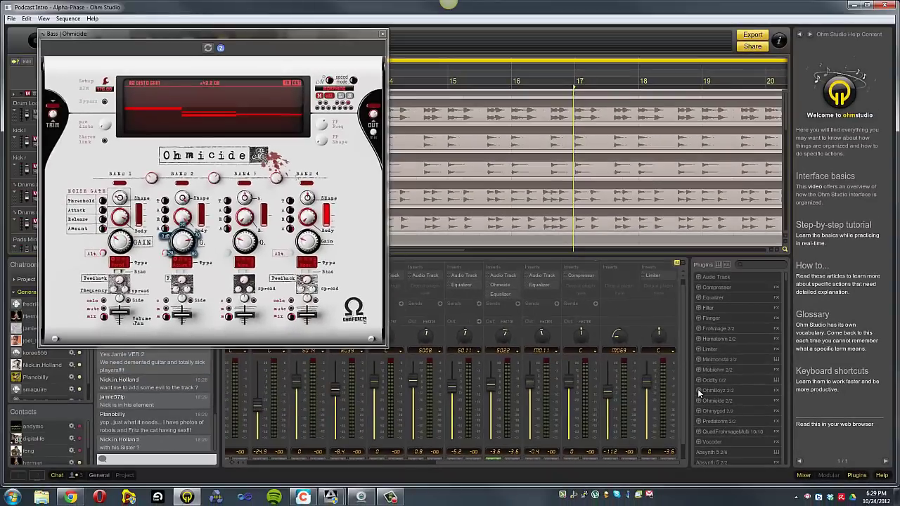
# - Drop OhmBoyz onto the Bass channel's inserts, reposition its window, then close it
pyautogui.moveTo(700, 392); pyautogui.dragTo(514, 294)
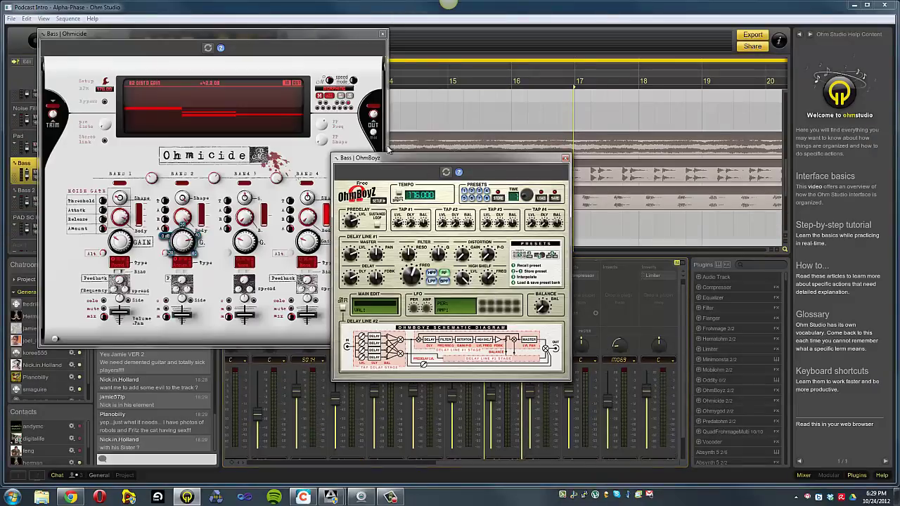
pyautogui.moveTo(391, 158); pyautogui.dragTo(503, 115)
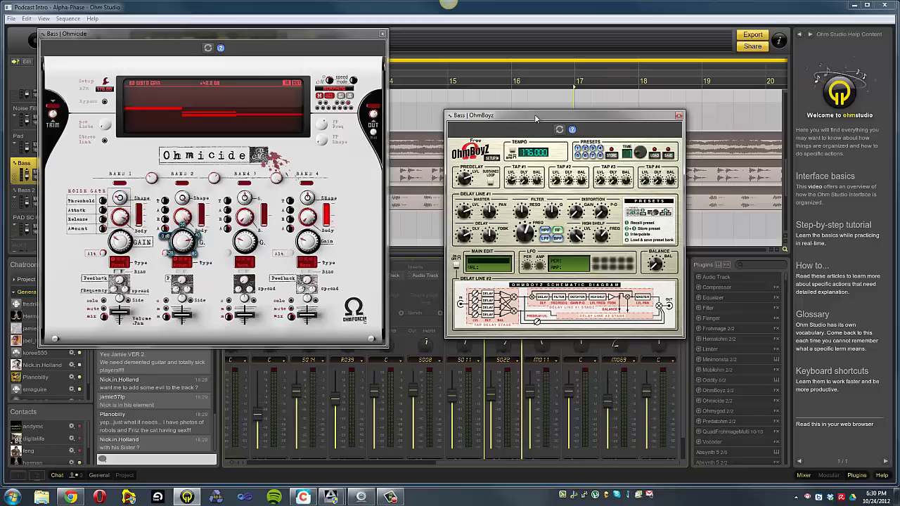
pyautogui.click(679, 116)
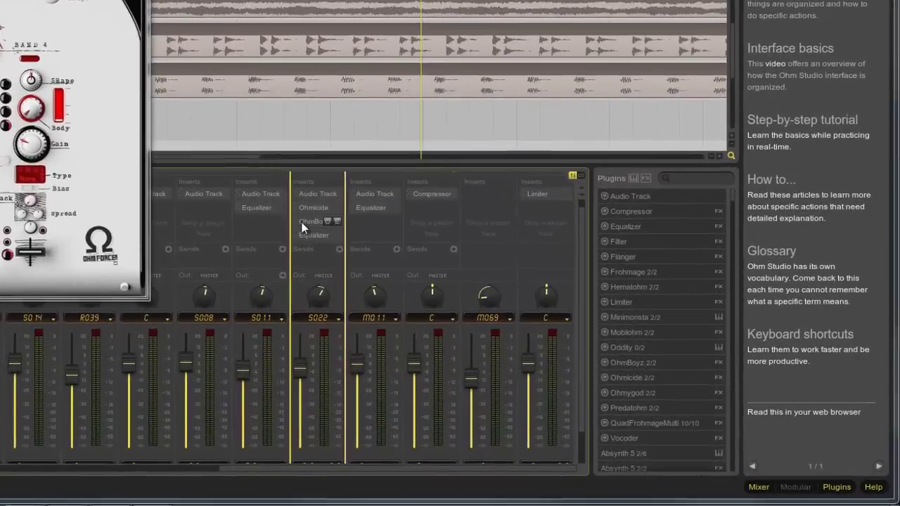
# - Delete the OhmBoyz insert, then also delete Ohmicide from the Bass channel
pyautogui.moveTo(493, 294)
pyautogui.press('Delete')
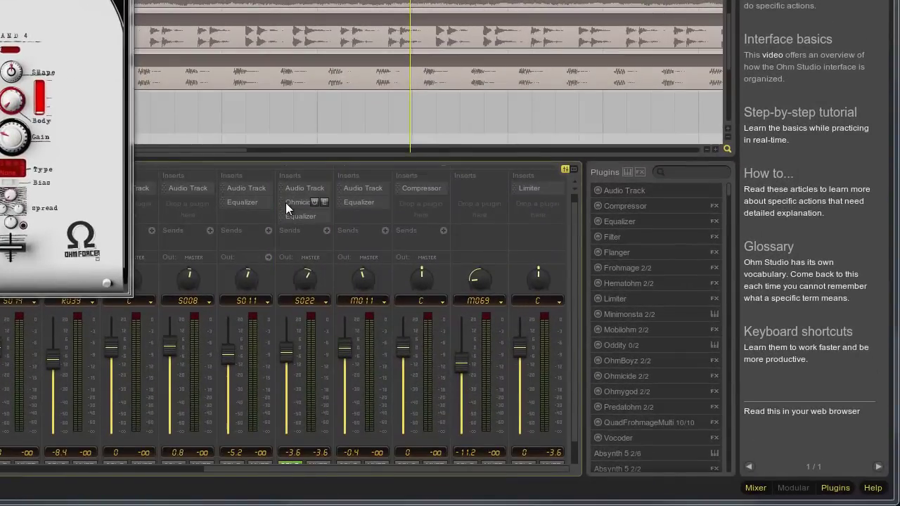
pyautogui.click(285, 203)
pyautogui.press('Delete')
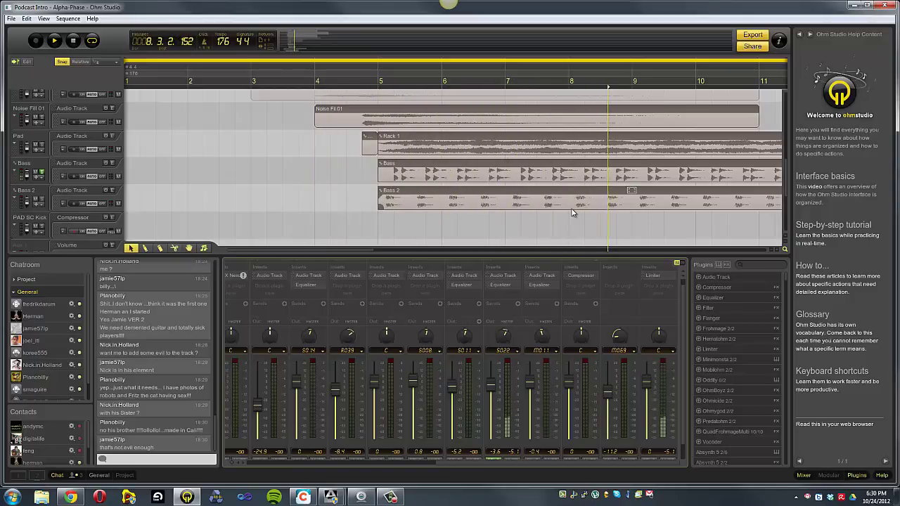
# - Stop playback, undo to restore Ohmicide, and resume playing from bar 5
pyautogui.press('space')
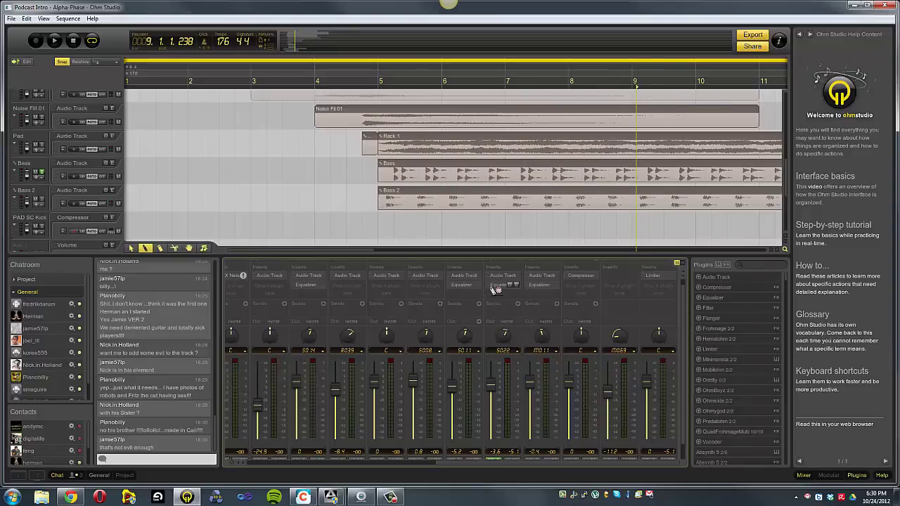
pyautogui.hotkey('ctrl', 'z')
pyautogui.click(379, 89)
pyautogui.press('space')
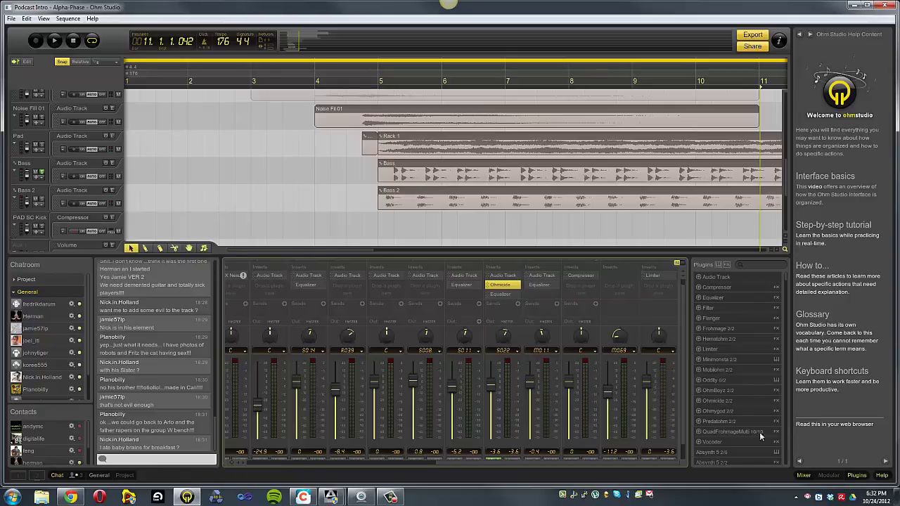
pyautogui.moveTo(186, 497)
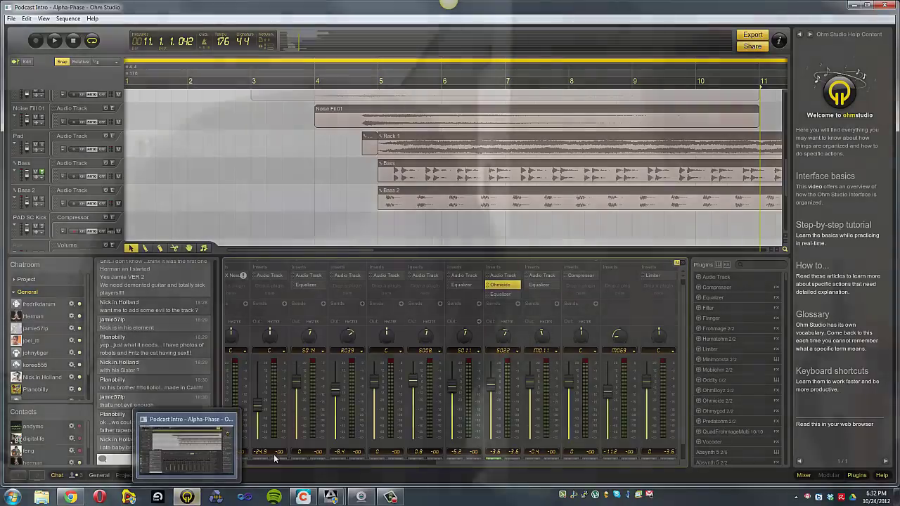